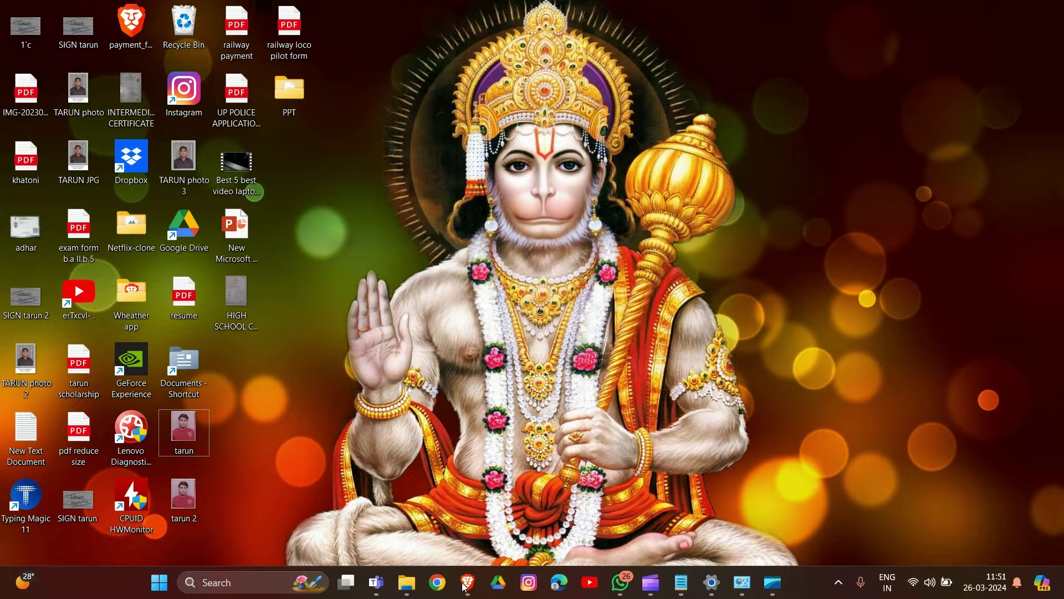
# Launch System Configuration with msconfig from the Run prompt and show its Services tab.
pyautogui.press('super+r')
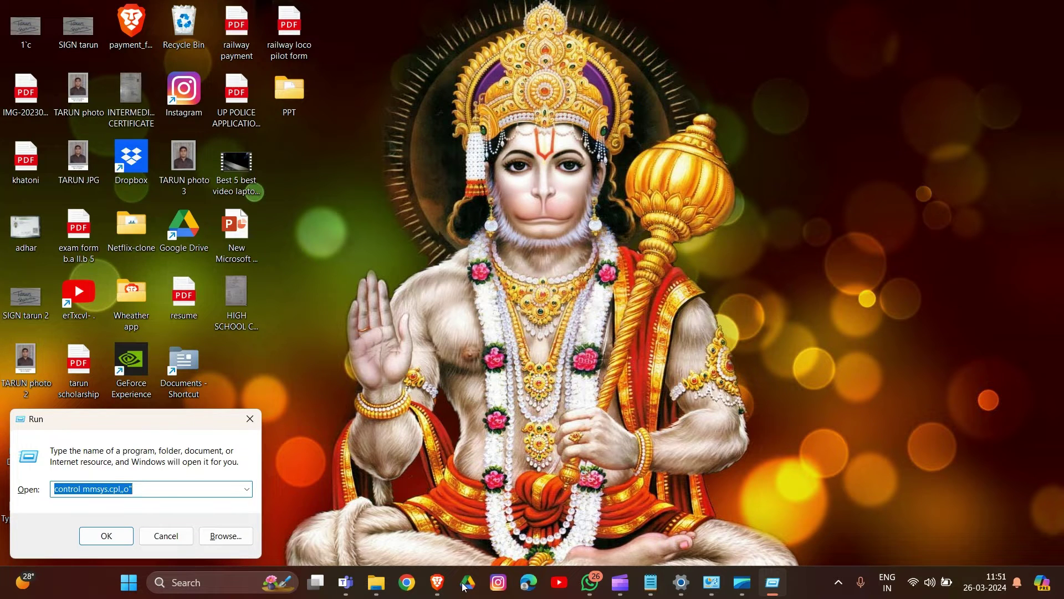
pyautogui.press('BackSpace')
pyautogui.write('msco')
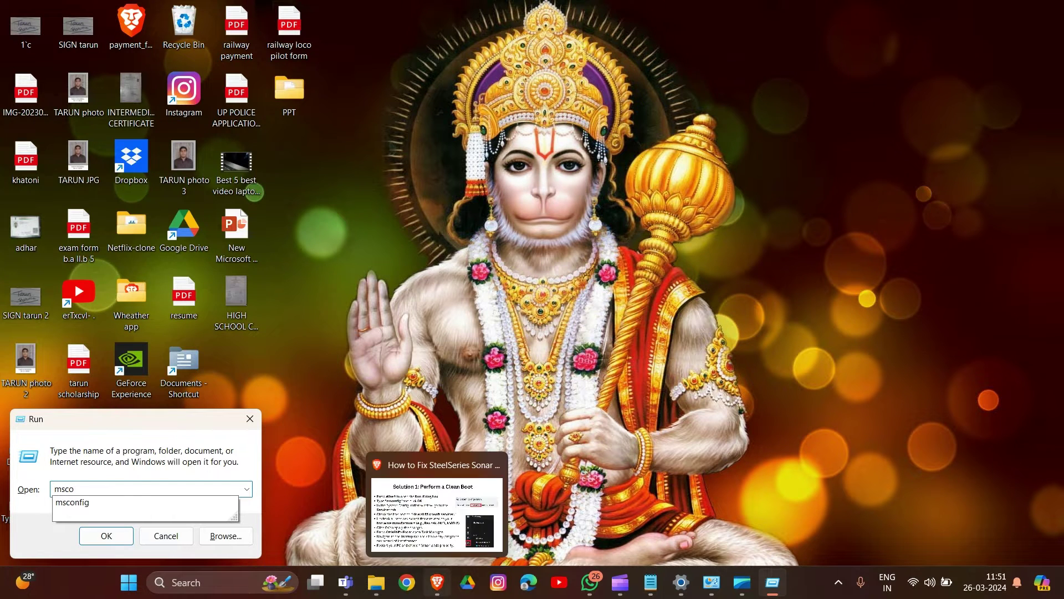
pyautogui.click(194, 505)
pyautogui.press('Return')
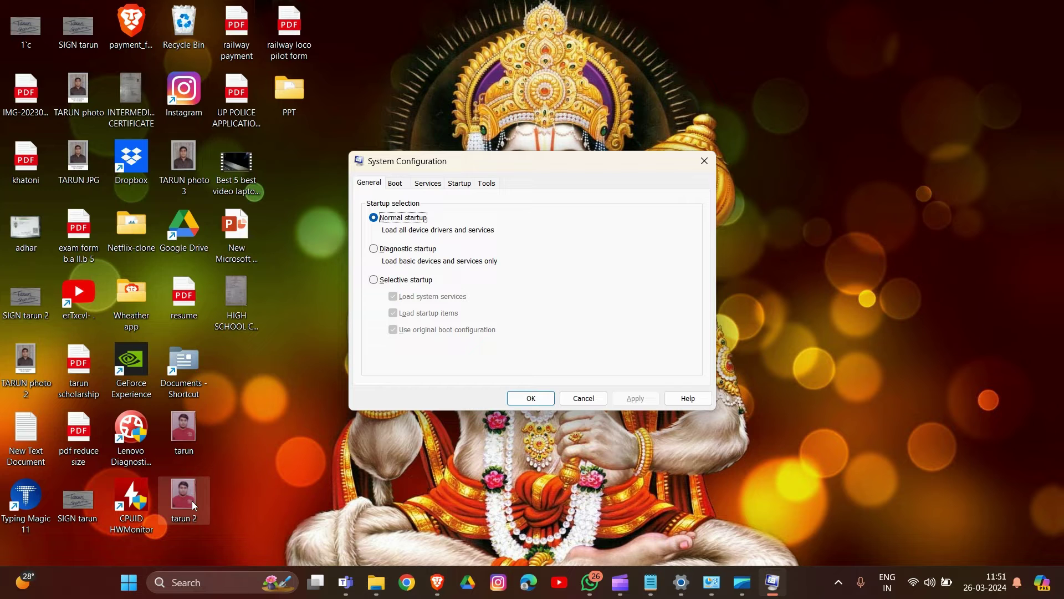
pyautogui.click(436, 187)
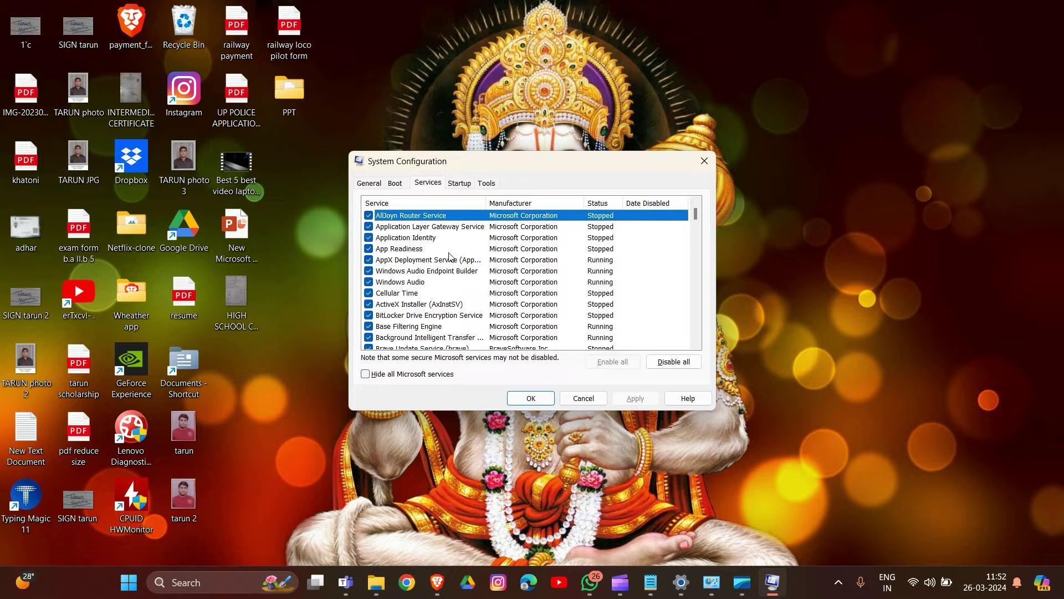
# Hide all Microsoft services, then uncheck Intel Content Protection HECI and NVIDIA FrameView SDK.
pyautogui.click(366, 374)
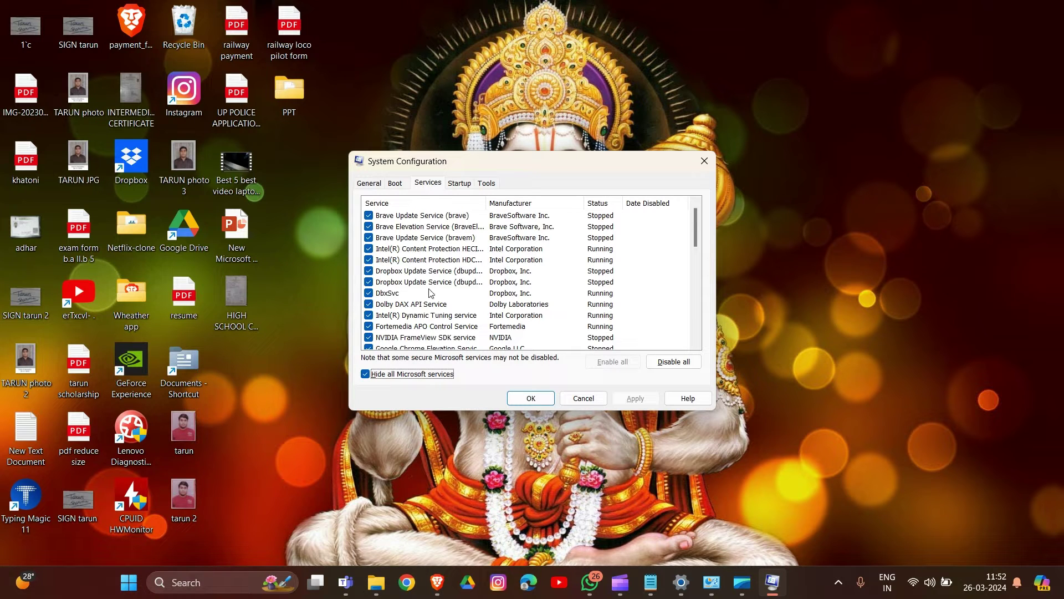
pyautogui.click(368, 250)
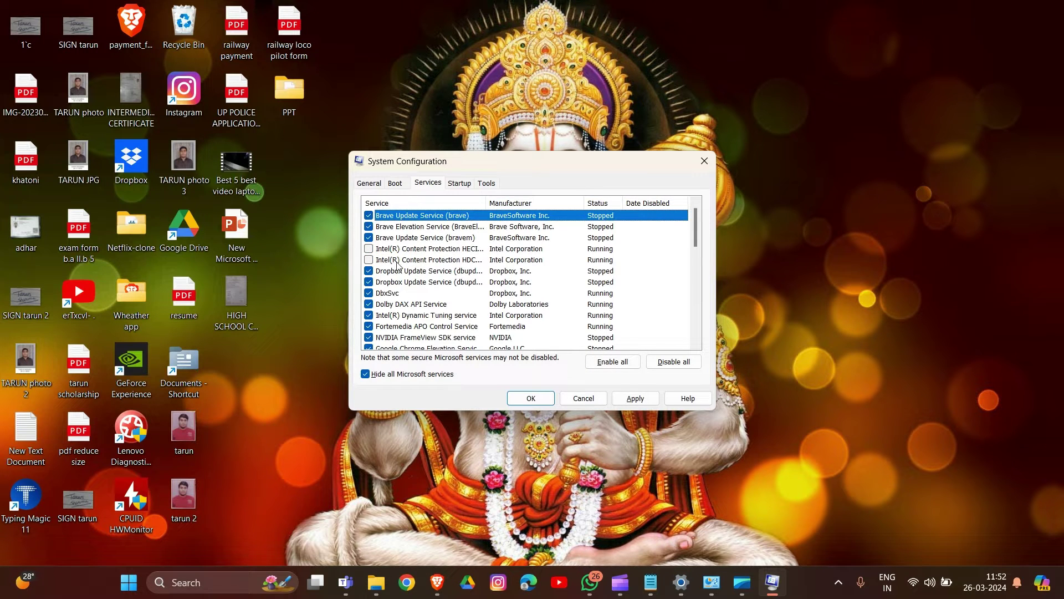
pyautogui.scroll(-2, 403, 271)
pyautogui.click(368, 270)
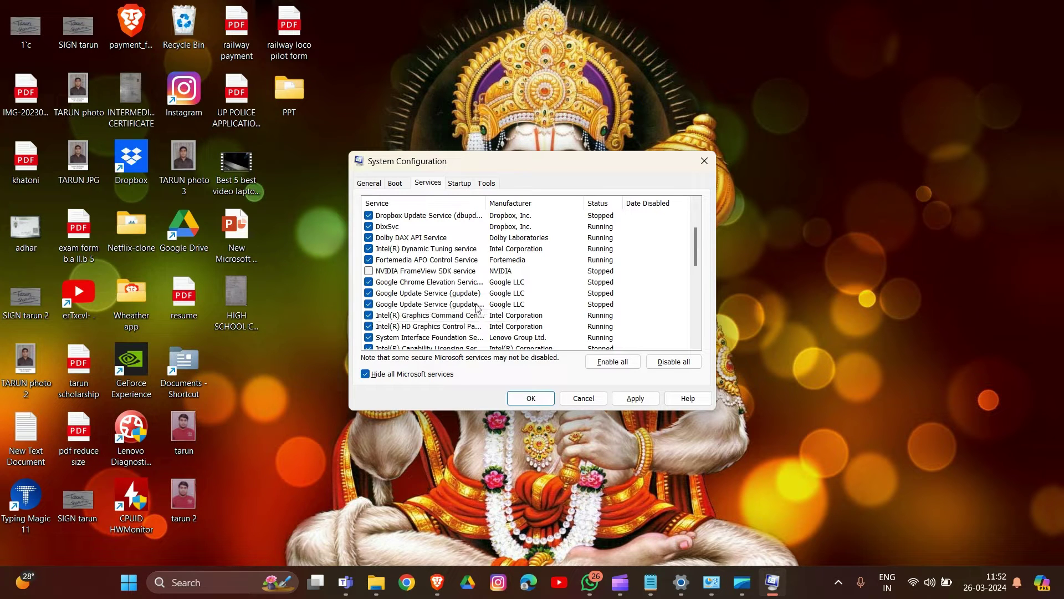
# Uncheck Realtek Audio Universal Service and close System Configuration.
pyautogui.scroll(-1, 477, 308)
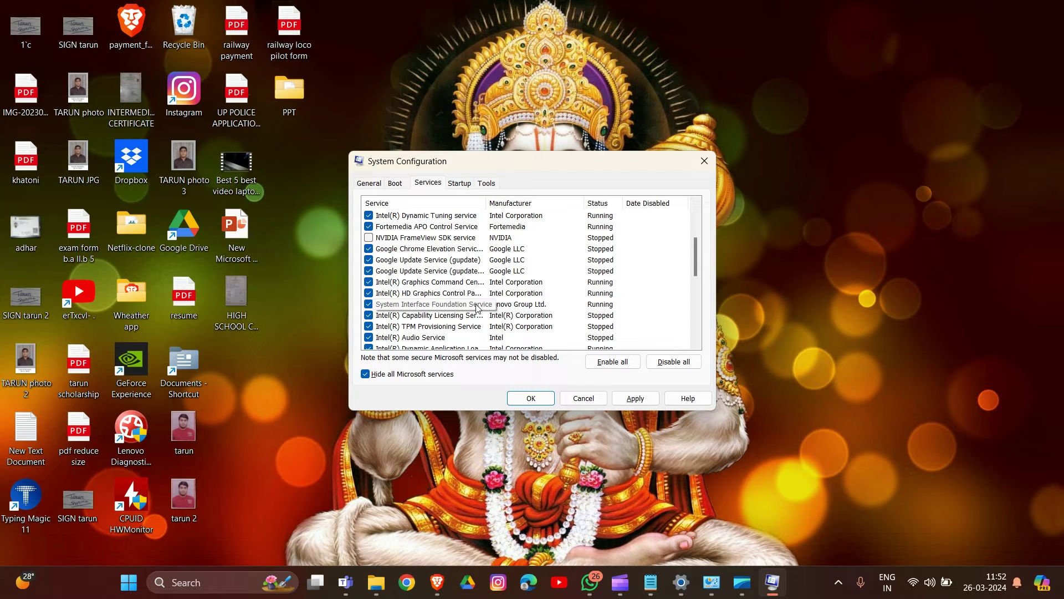
pyautogui.scroll(-6, 476, 308)
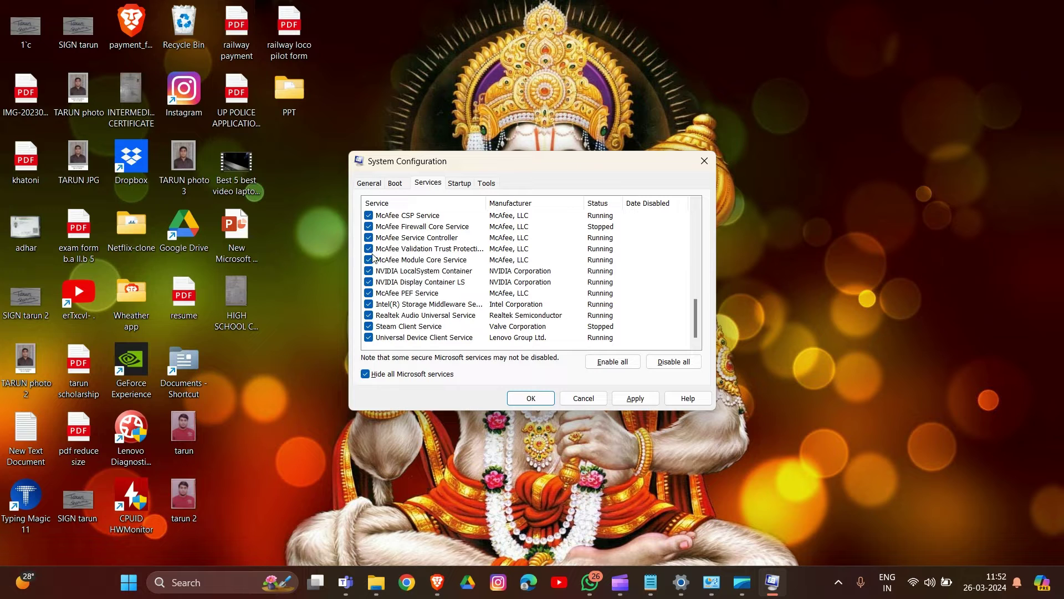
pyautogui.click(367, 317)
pyautogui.click(704, 161)
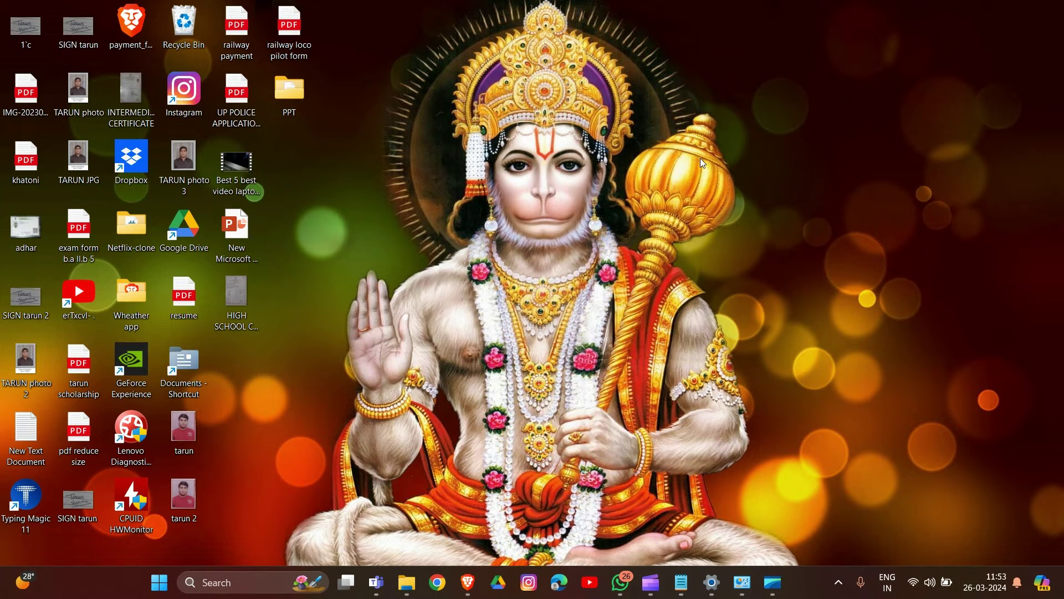
# Open Task Manager with Ctrl+Shift+Esc and show its Startup apps page.
pyautogui.hotkey('ctrl', 'shift', 'Escape')
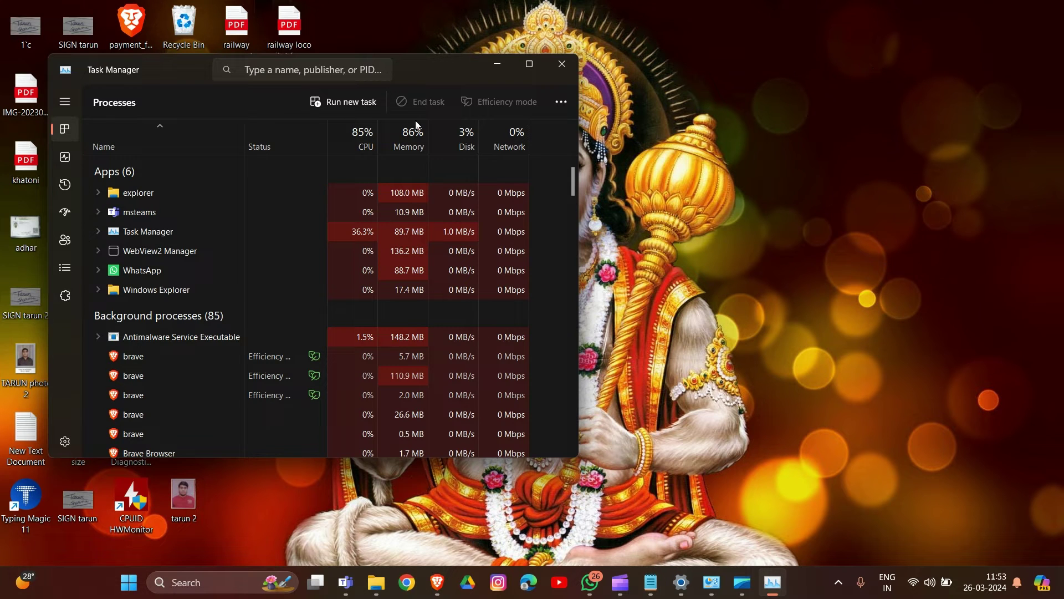
pyautogui.click(65, 213)
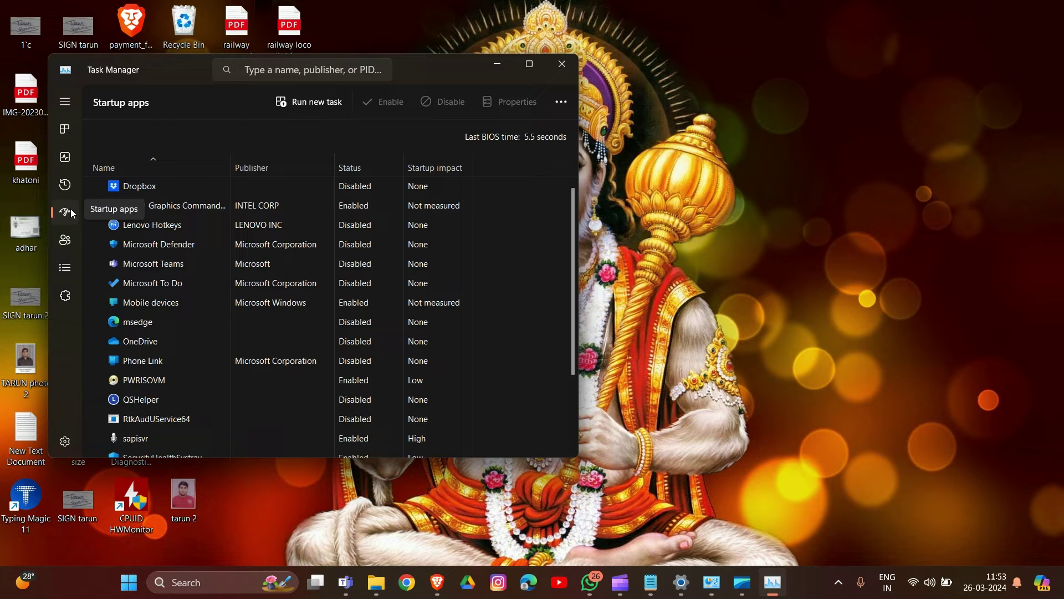
# Check Microsoft Defender's startup options, glance at App history, and return to Startup apps.
pyautogui.rightClick(158, 244)
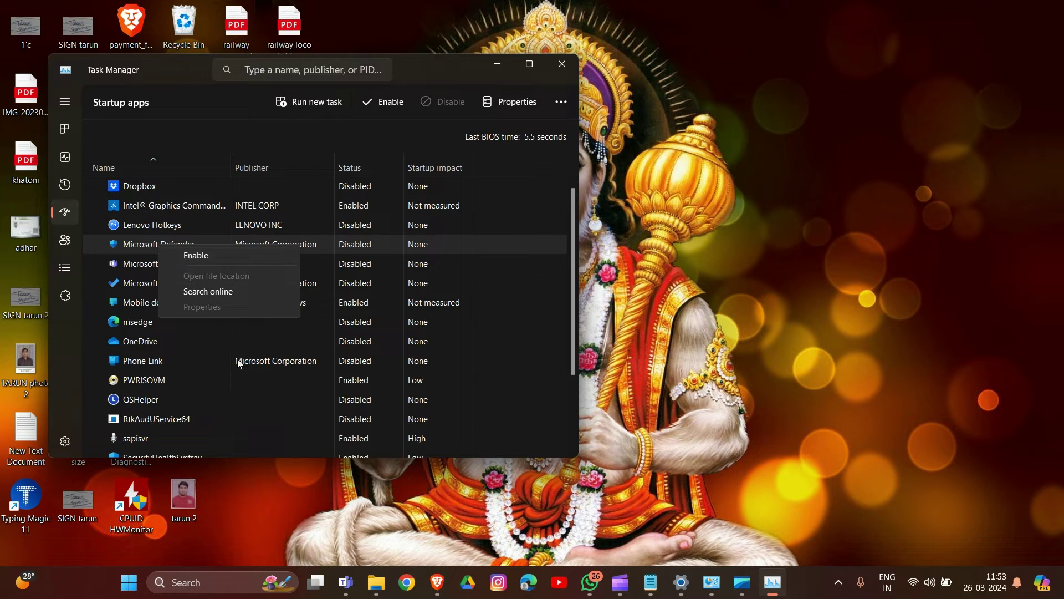
pyautogui.click(64, 187)
pyautogui.click(65, 187)
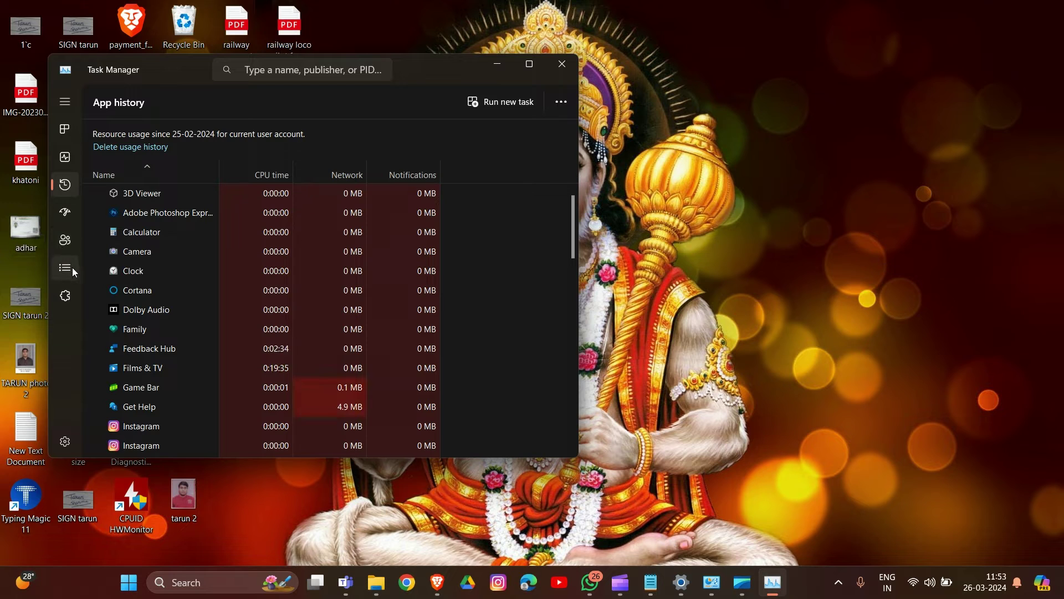
pyautogui.click(71, 217)
# Check Dropbox and PWRISOVM startup options without changing them, then close Task Manager.
pyautogui.rightClick(430, 184)
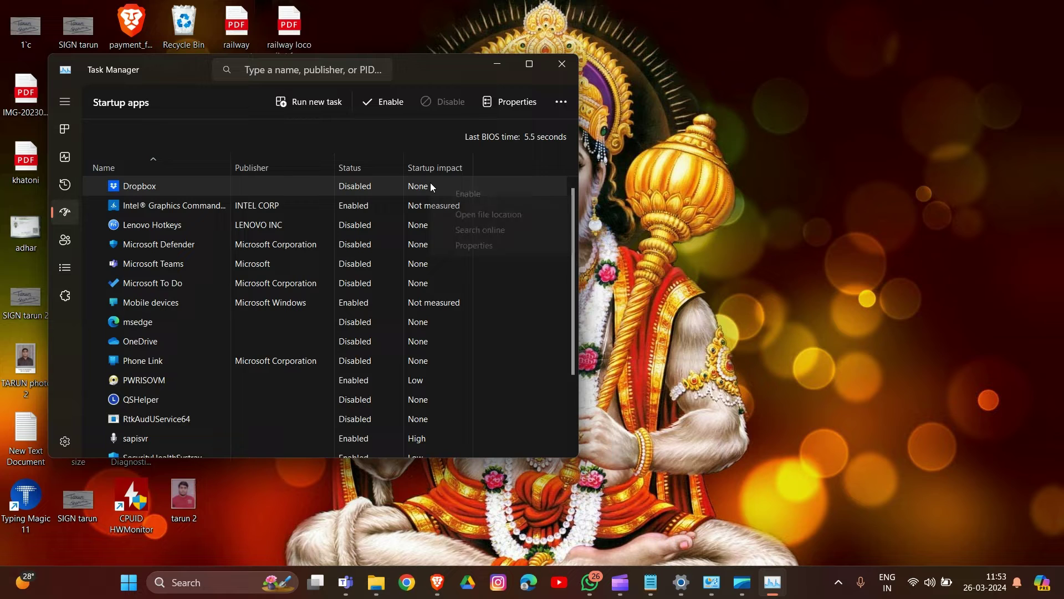
pyautogui.click(345, 378)
pyautogui.rightClick(345, 378)
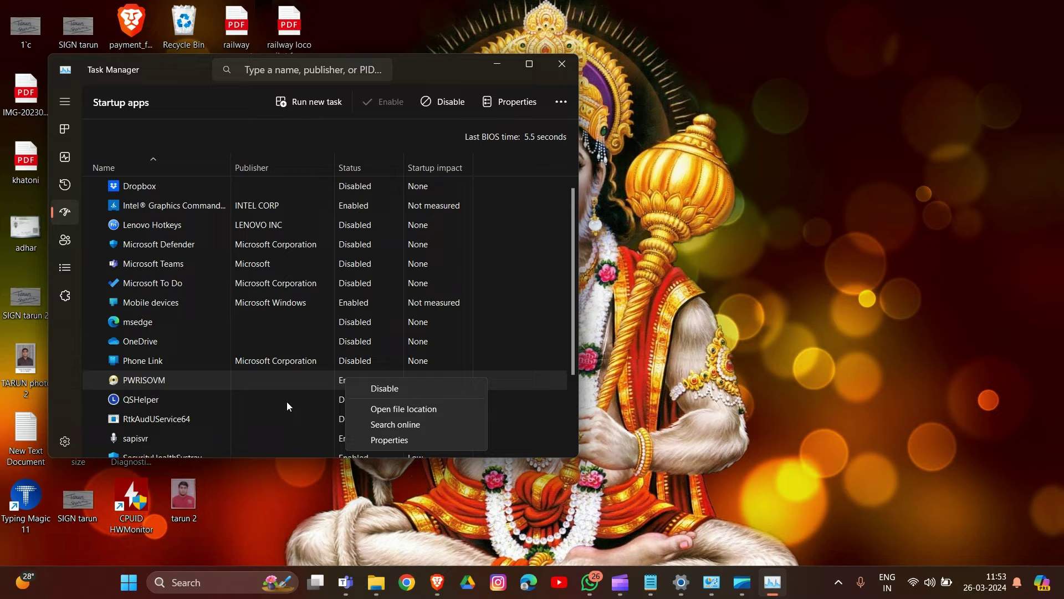
pyautogui.click(277, 487)
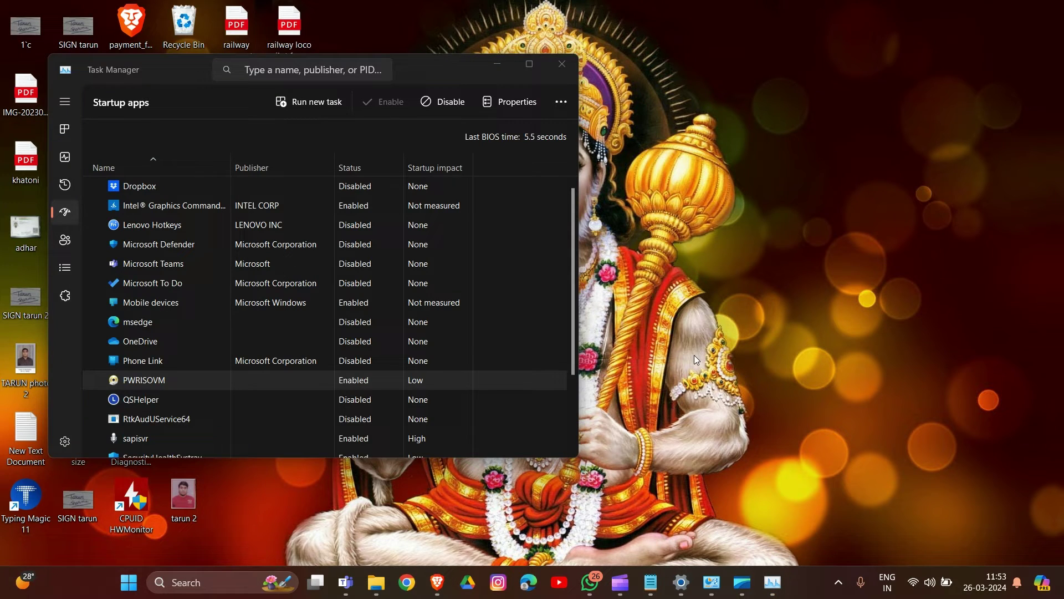
pyautogui.click(567, 60)
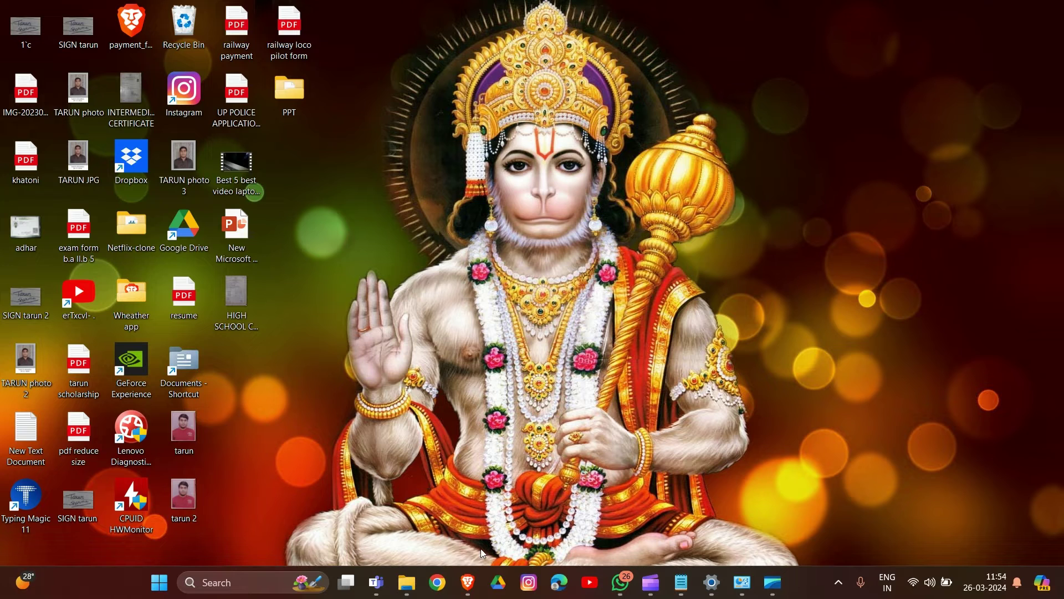
pyautogui.click(468, 582)
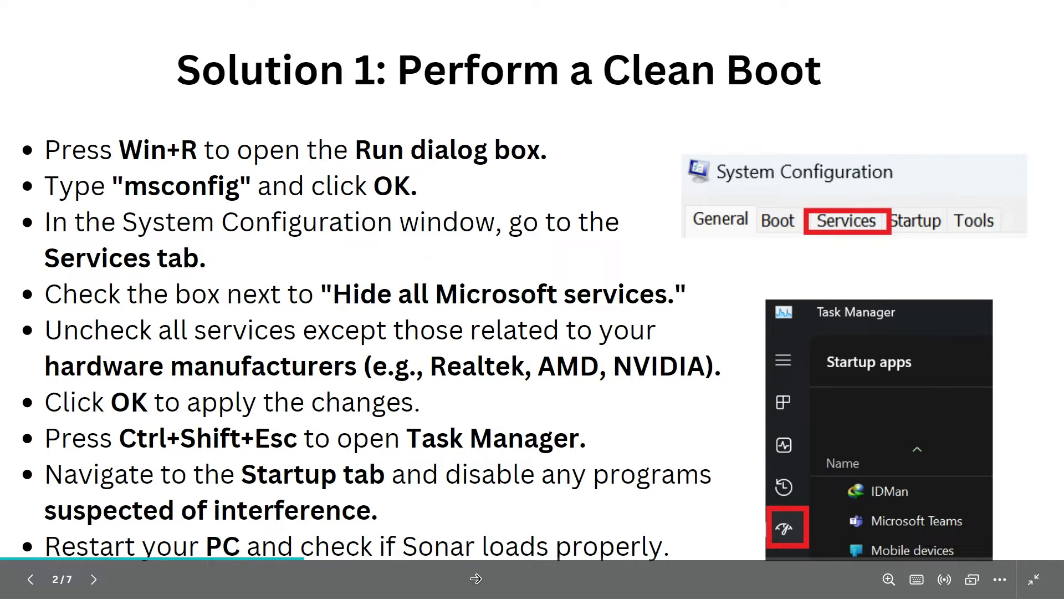
pyautogui.press('Right')
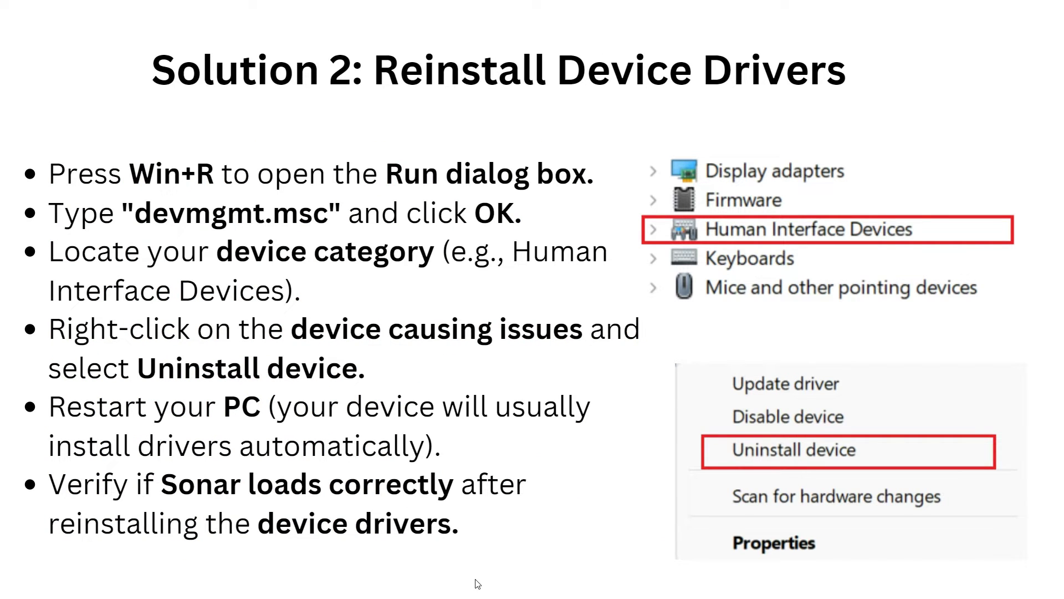
pyautogui.press('super+d')
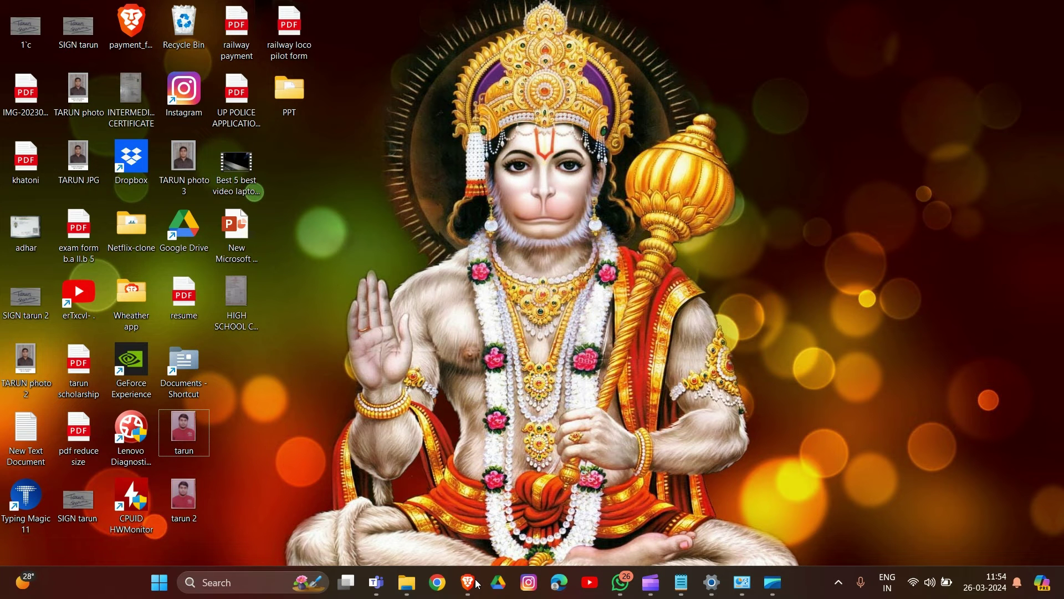
# Open the Run prompt, clear it, and start typing the Device Manager command as 'devgm.msc'.
pyautogui.press('super+r')
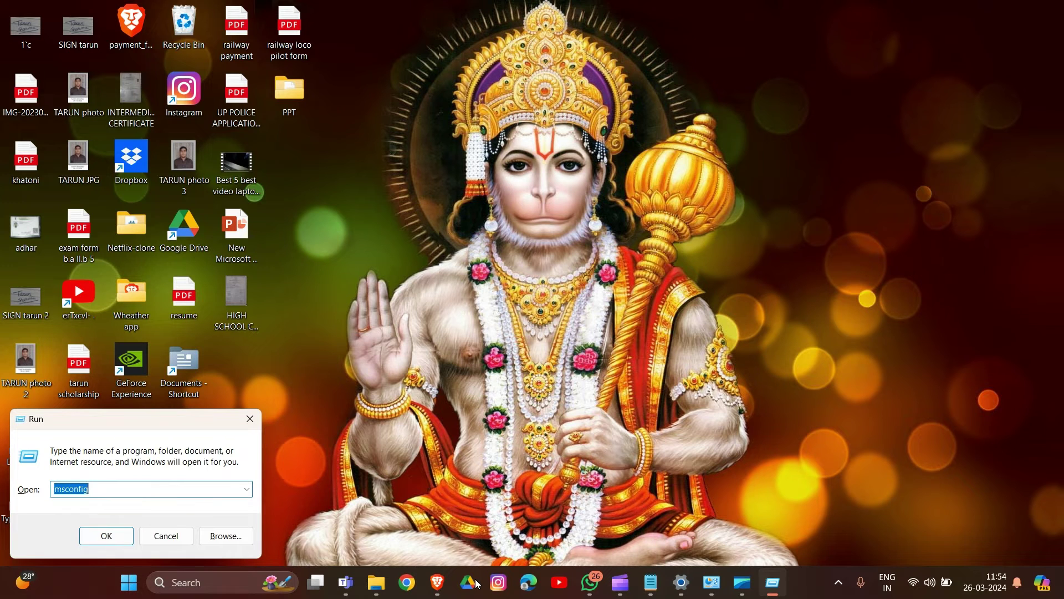
pyautogui.press('BackSpace')
pyautogui.write('dev')
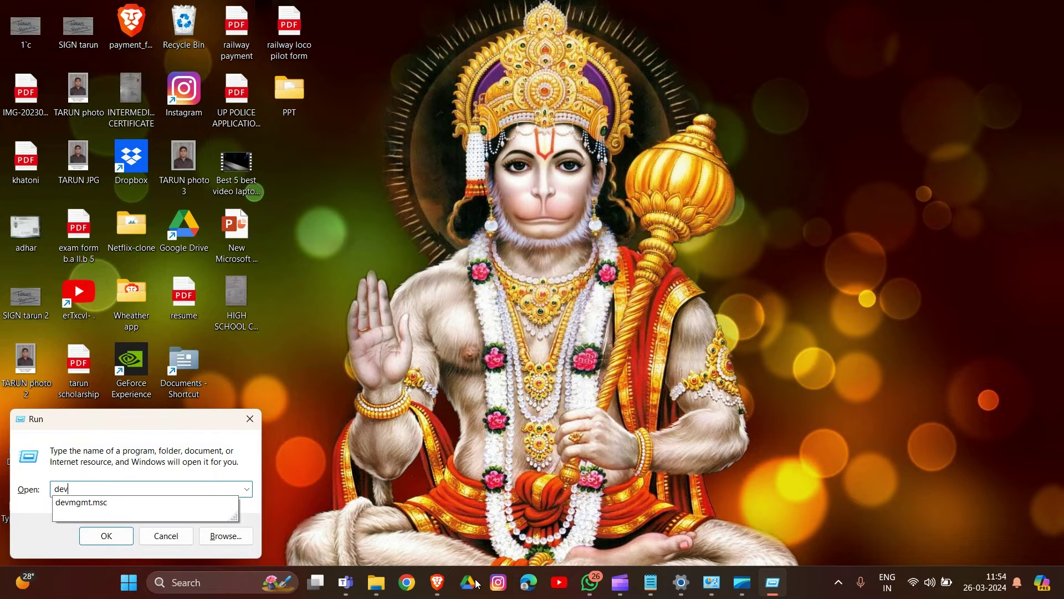
pyautogui.write('gmt,')
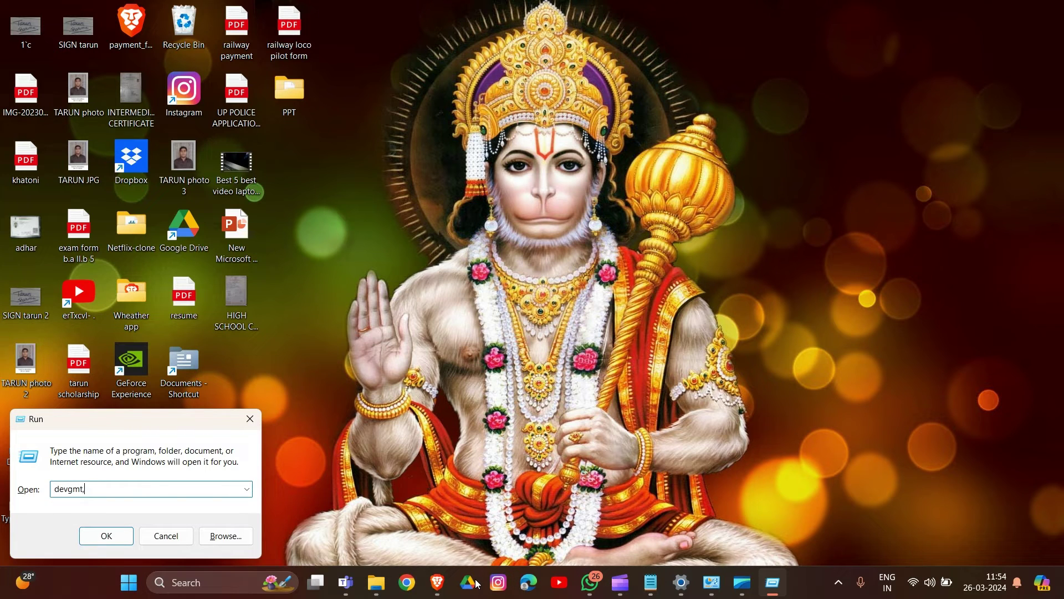
pyautogui.write('.msc')
# Correct the command to devmgmt.msc and launch Device Manager.
pyautogui.click(88, 486)
pyautogui.press('BackSpace')
pyautogui.press('BackSpace')
pyautogui.press('BackSpace')
pyautogui.press('BackSpace')
pyautogui.press('BackSpace')
pyautogui.write('mgmt')
pyautogui.press('Return')
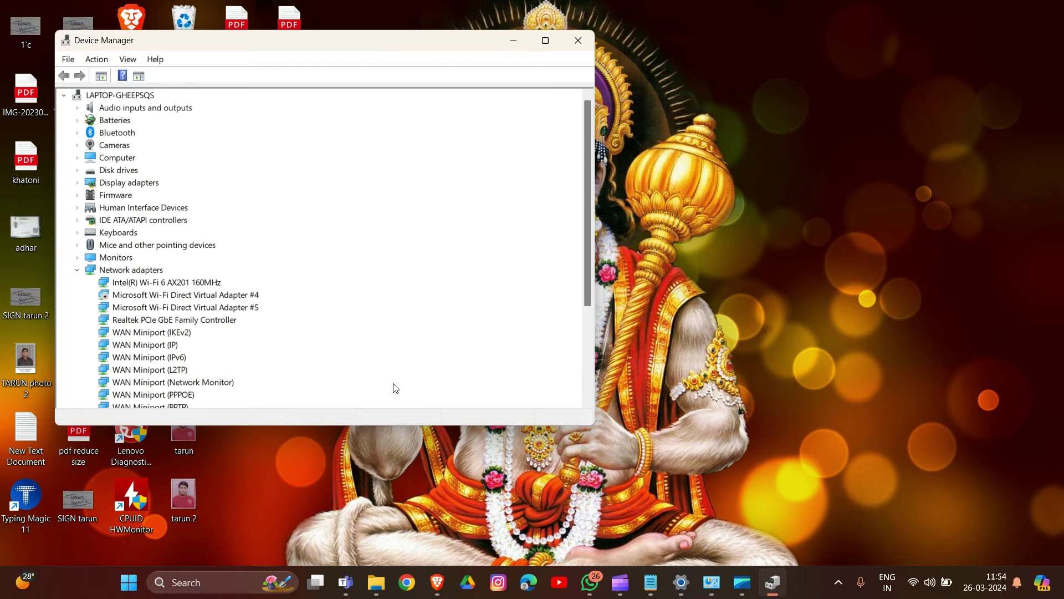
# Expand Human Interface Devices and choose Uninstall device for the I2C HID Device.
pyautogui.scroll(-4, 242, 226)
pyautogui.scroll(4, 243, 226)
pyautogui.click(141, 213)
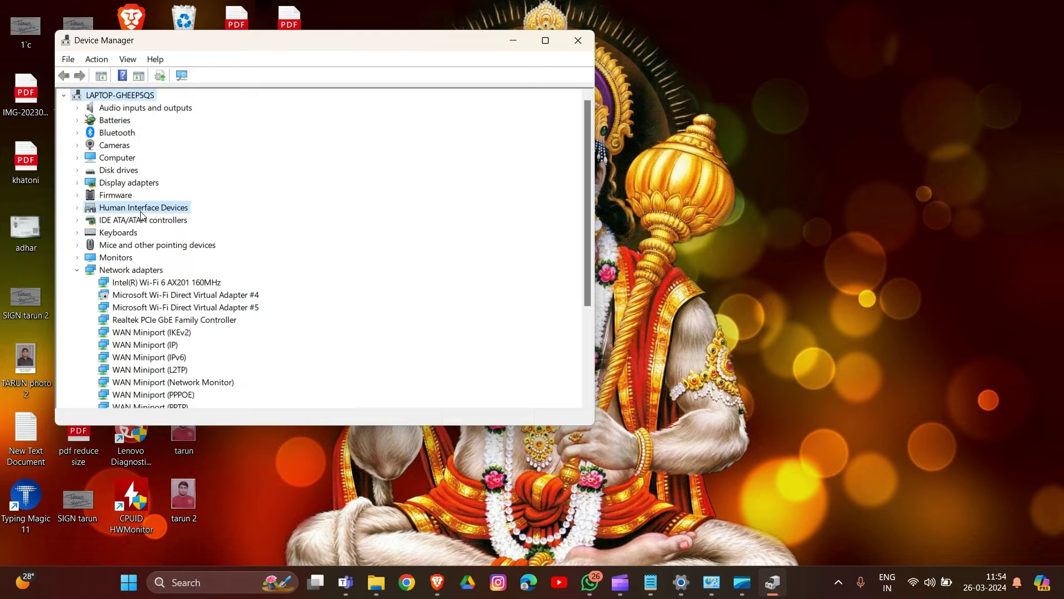
pyautogui.doubleClick(141, 214)
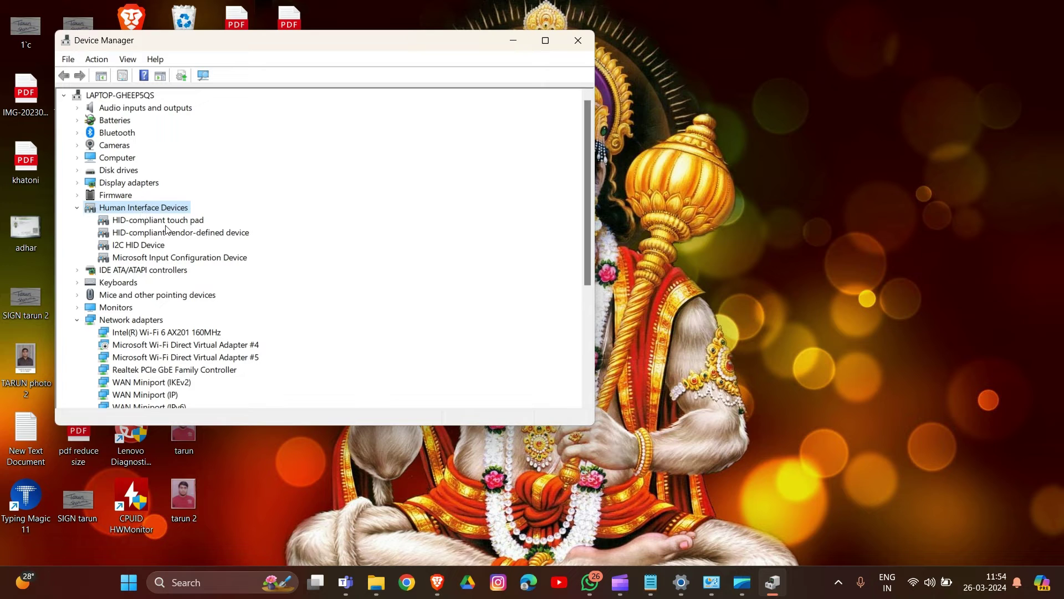
pyautogui.rightClick(142, 246)
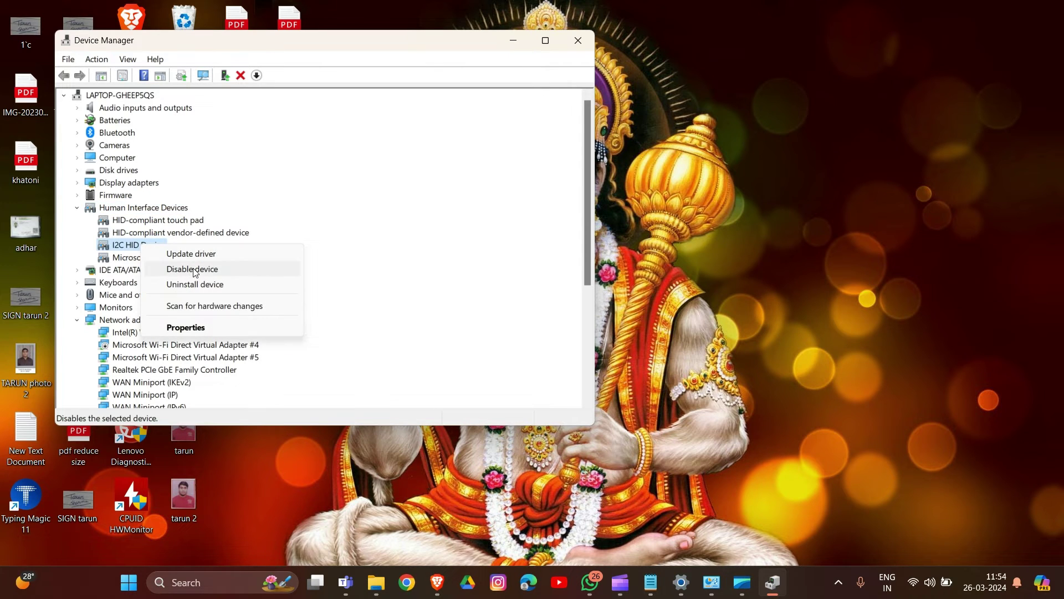
pyautogui.click(195, 285)
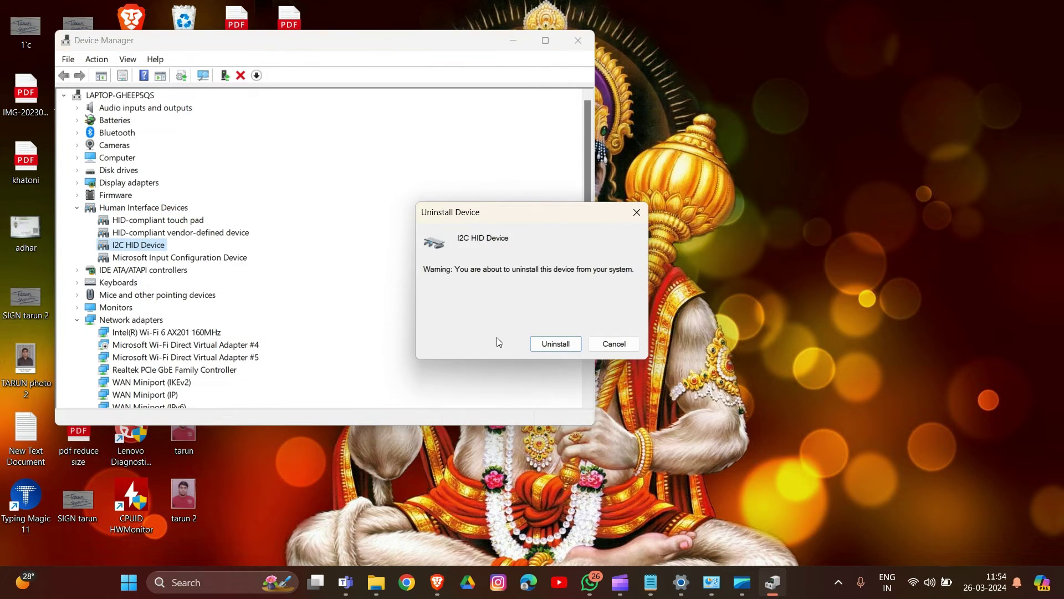